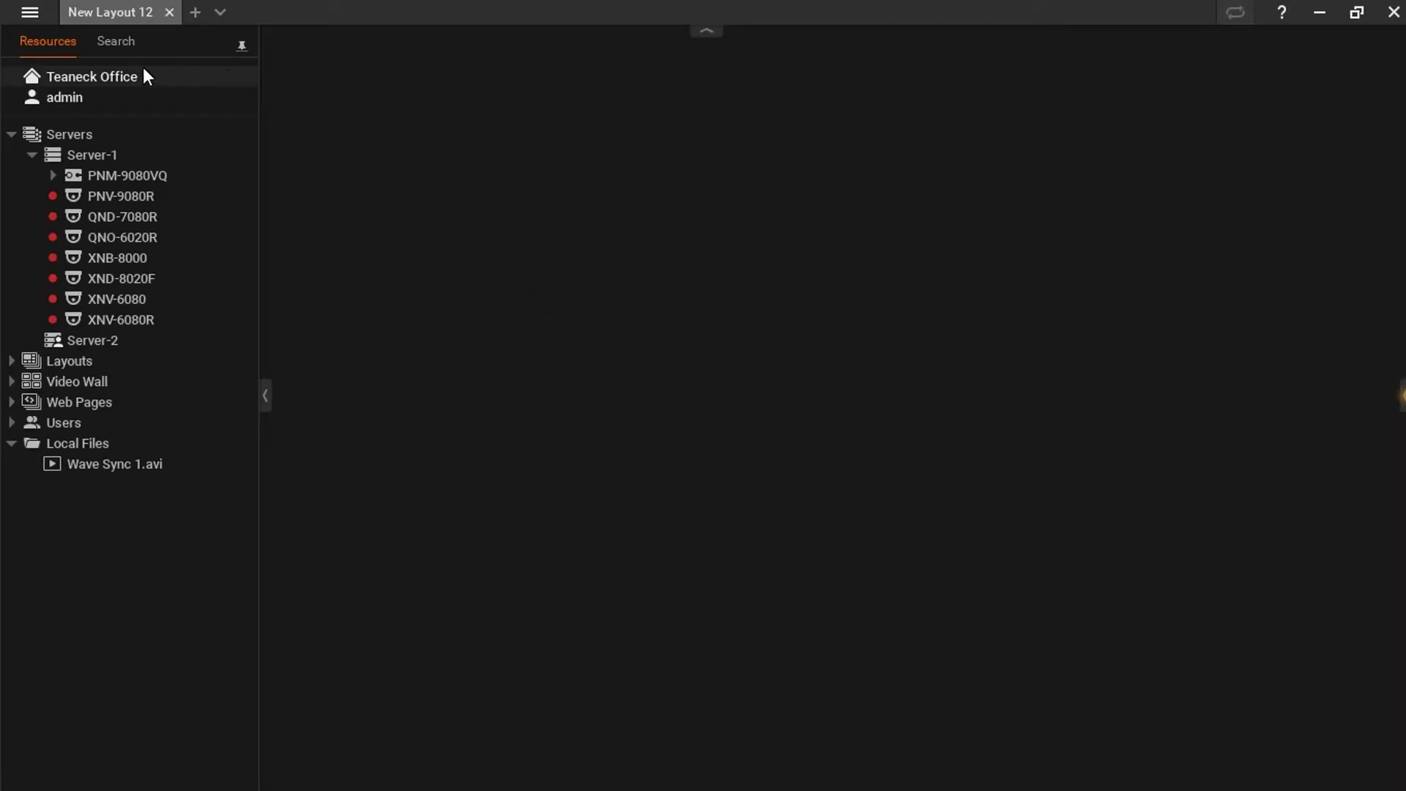
Open the context menu for the Teaneck Office system in the Resources tree.
right_click(167, 75)
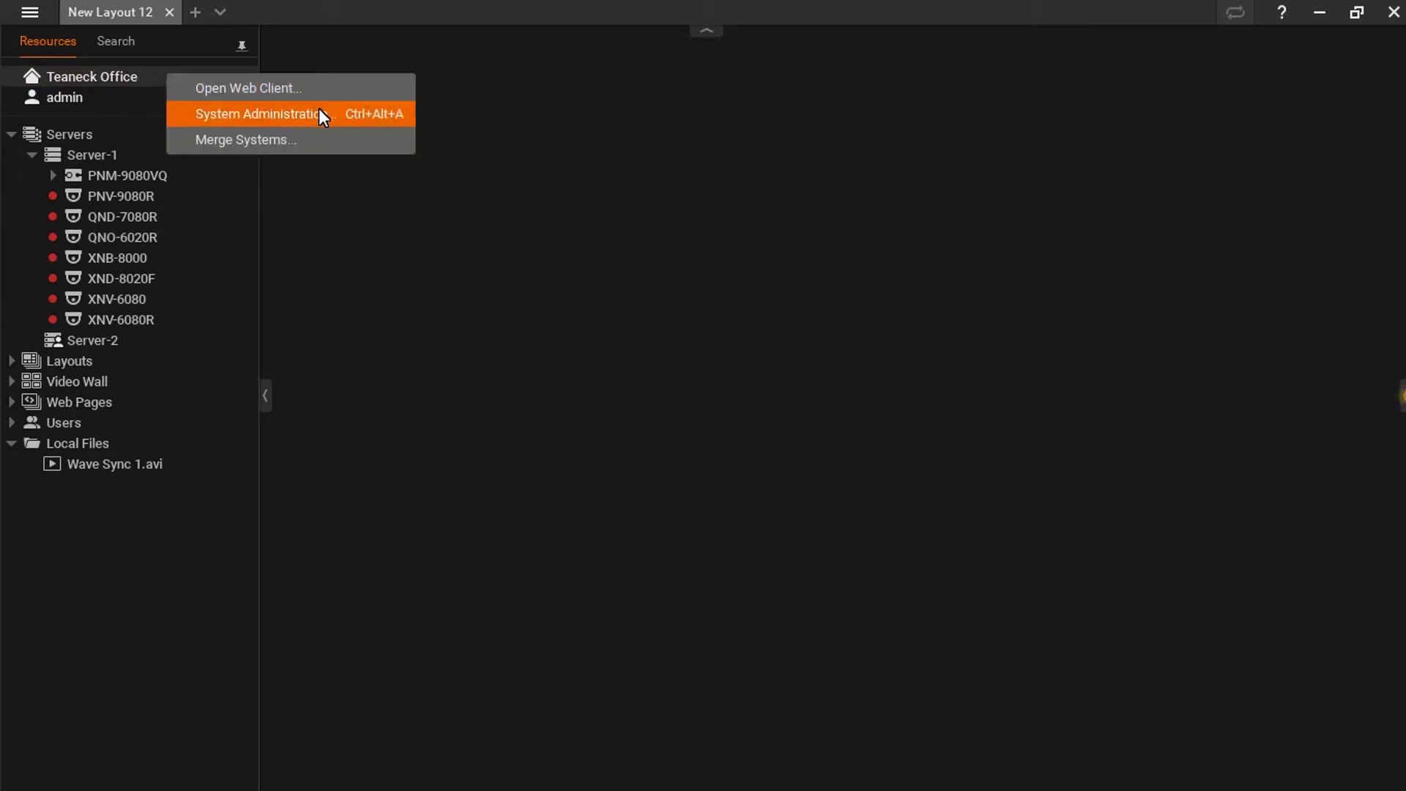
In System Administration's WAVE Sync section, start creating a new WAVE Sync account.
click(345, 121)
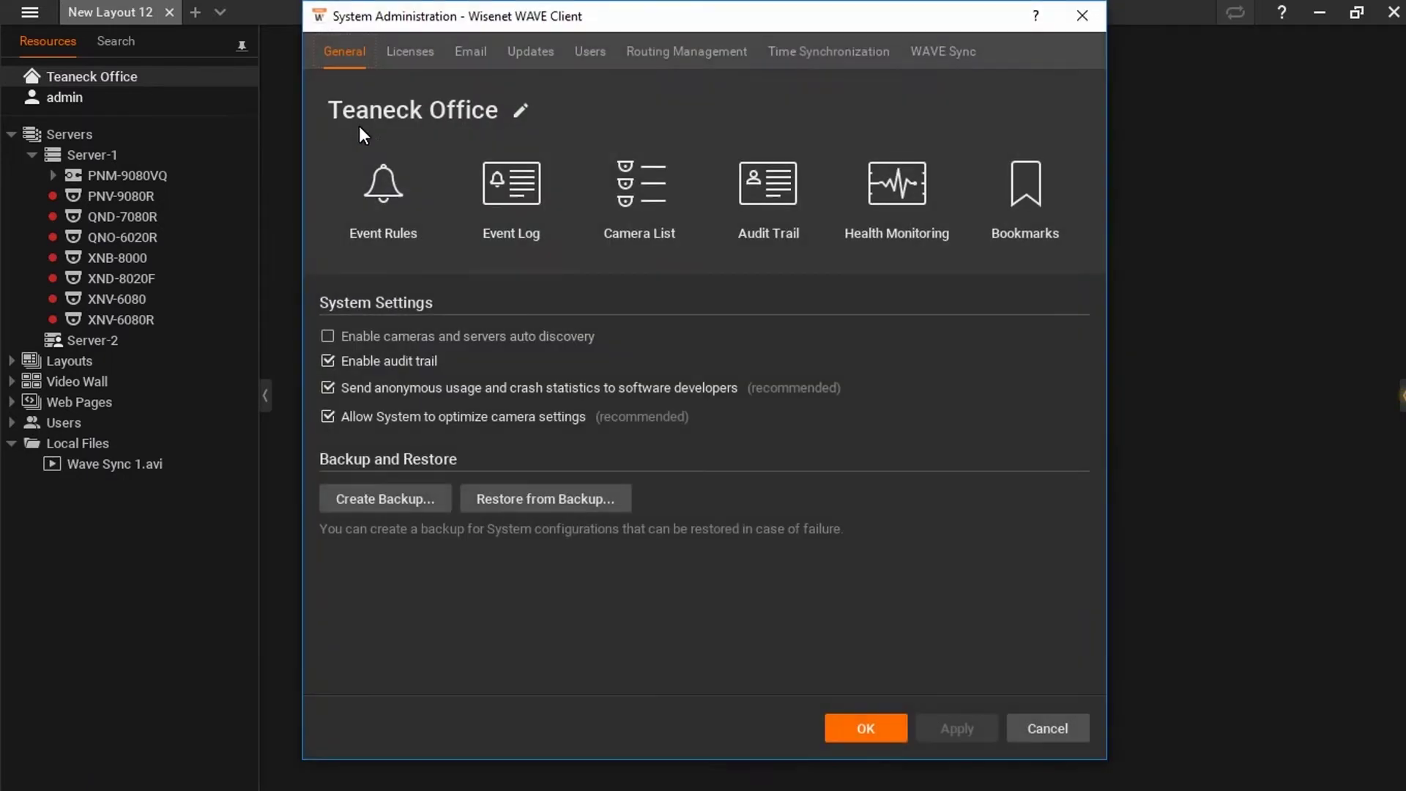
click(969, 58)
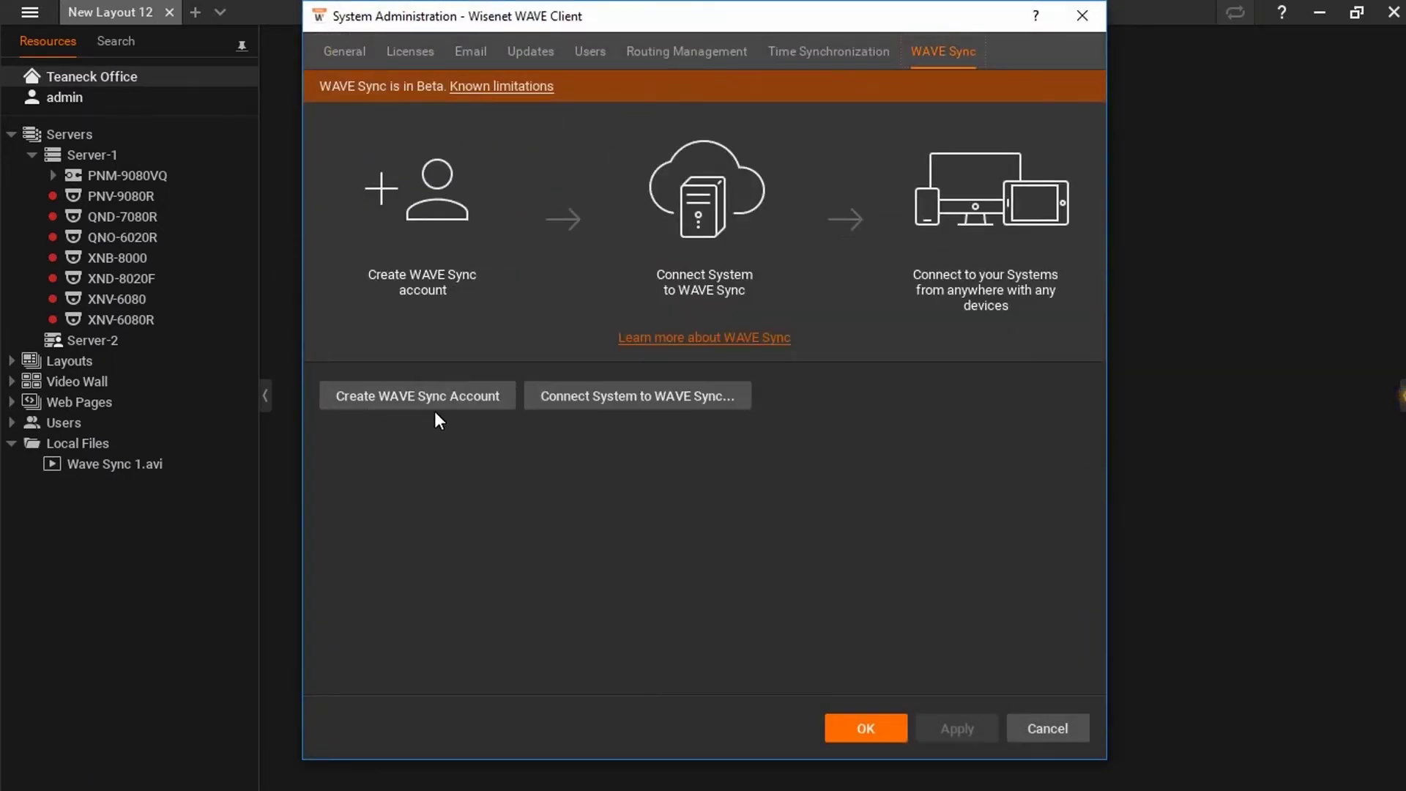
click(454, 396)
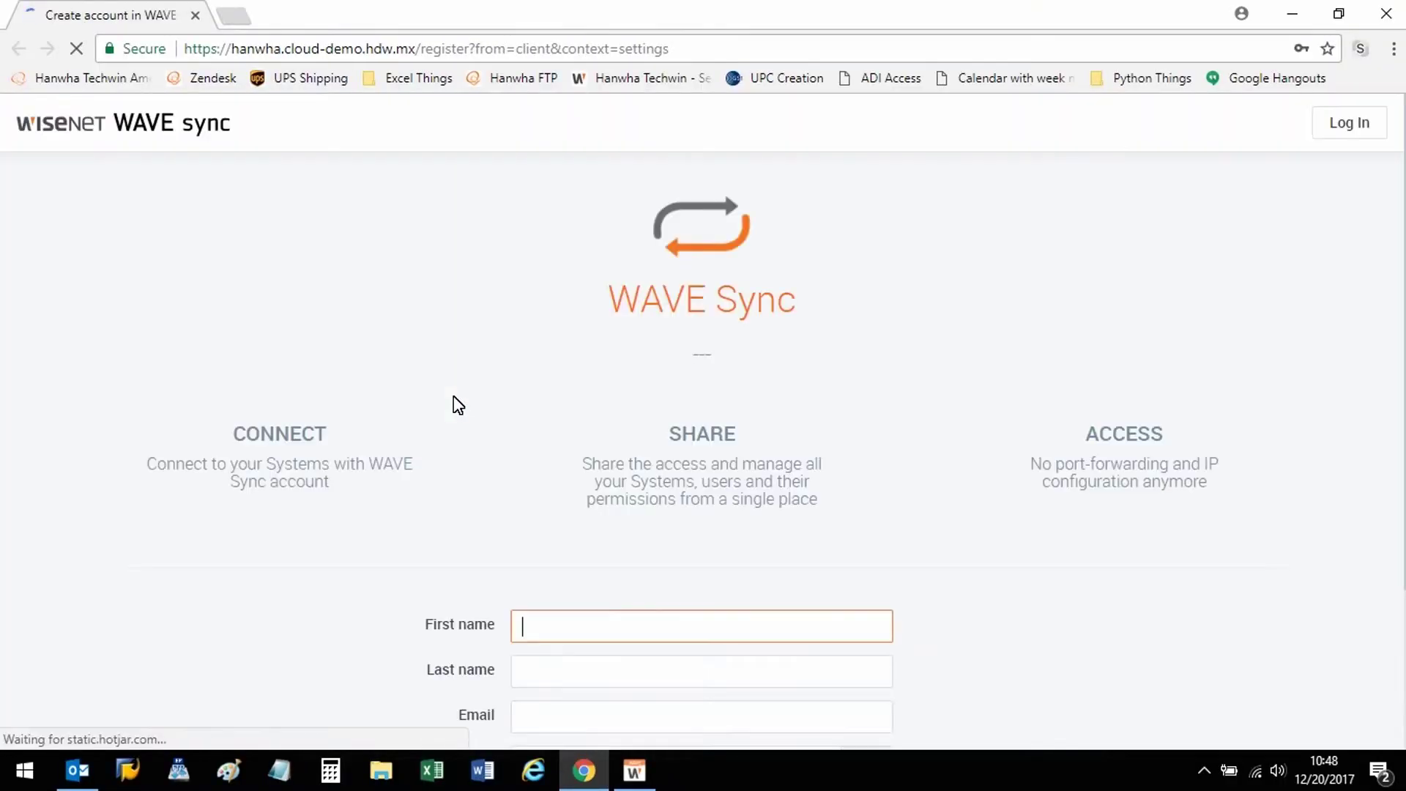
Scroll down the WAVE Sync registration form to review its fields.
scroll(453, 396, down, 3)
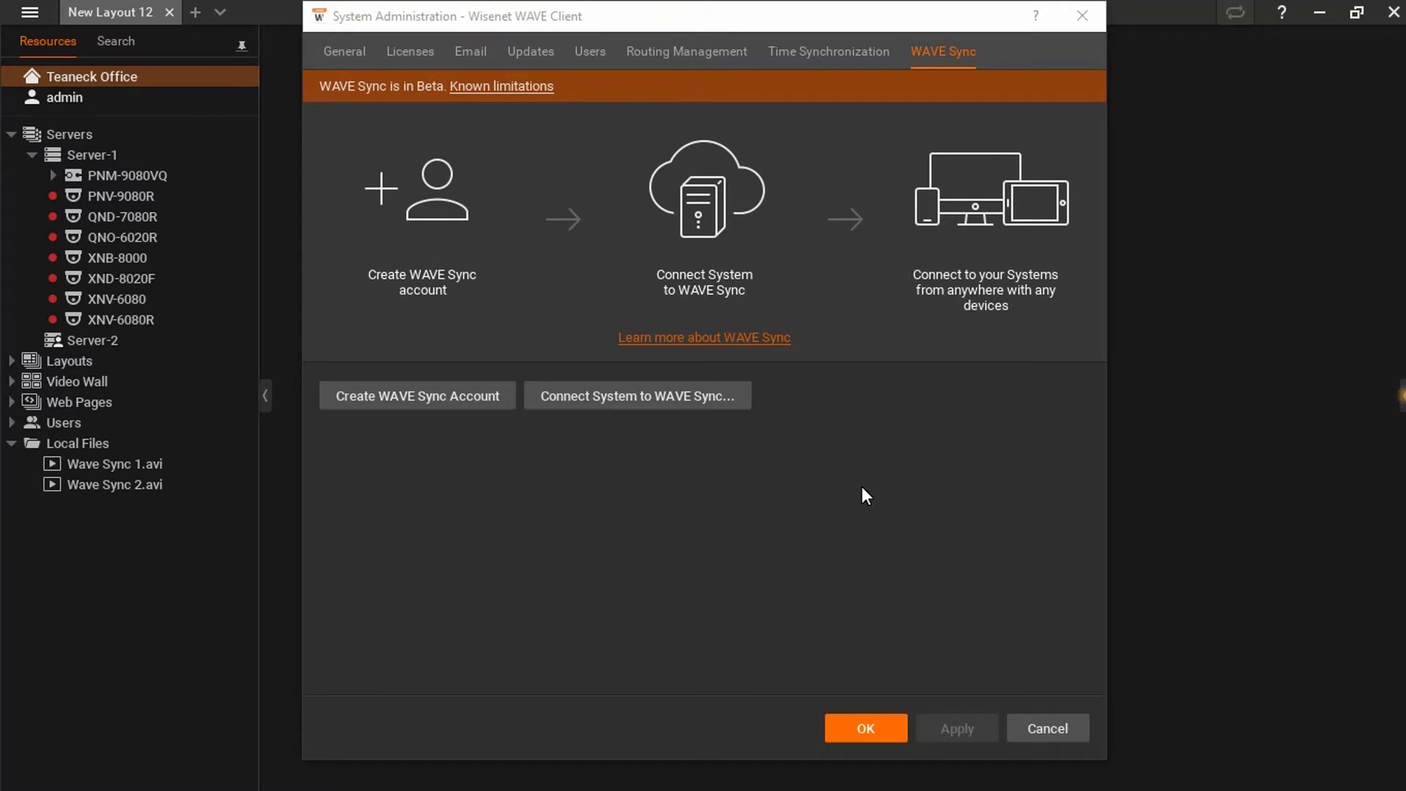
Link Teaneck Office to WAVE Sync with the account e-mail and password, then confirm and close.
click(632, 399)
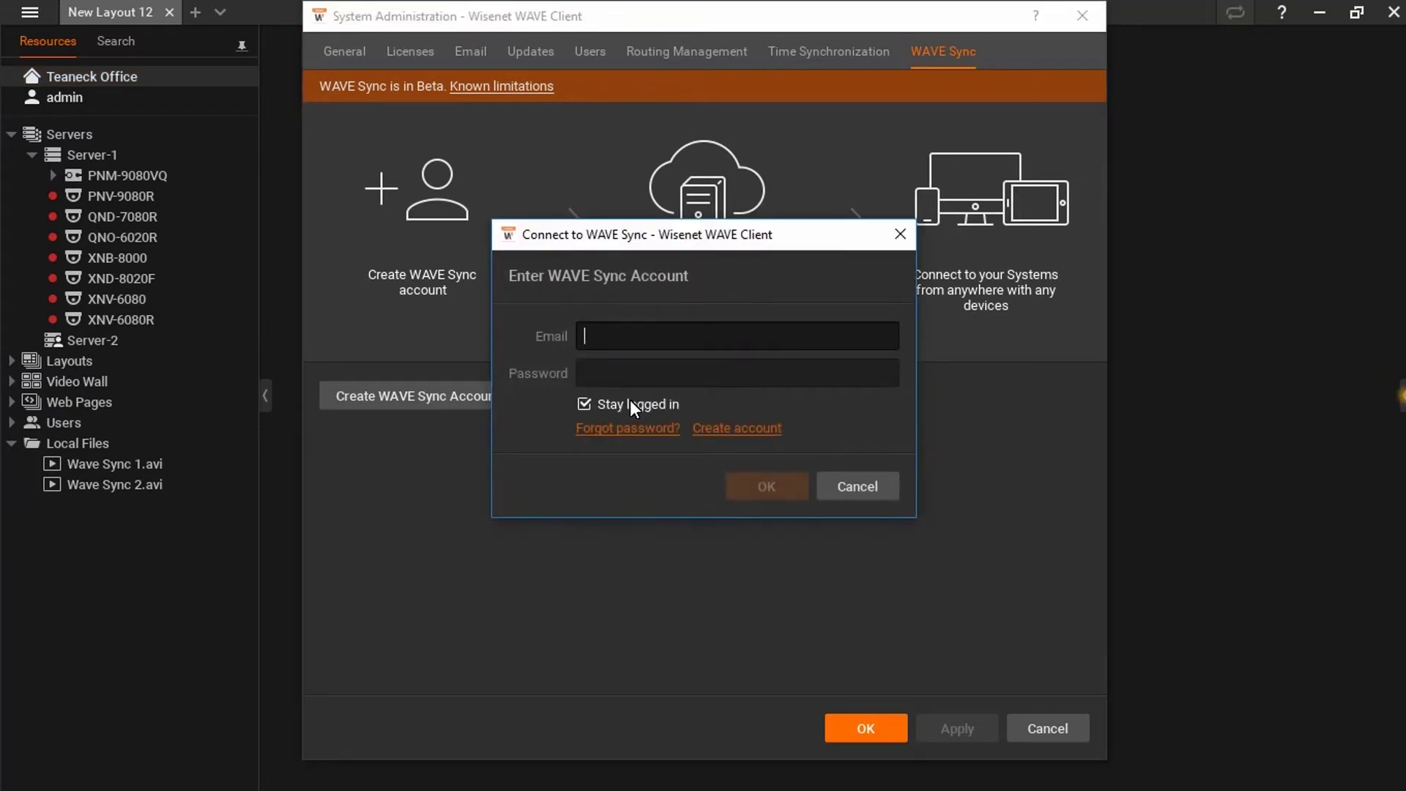
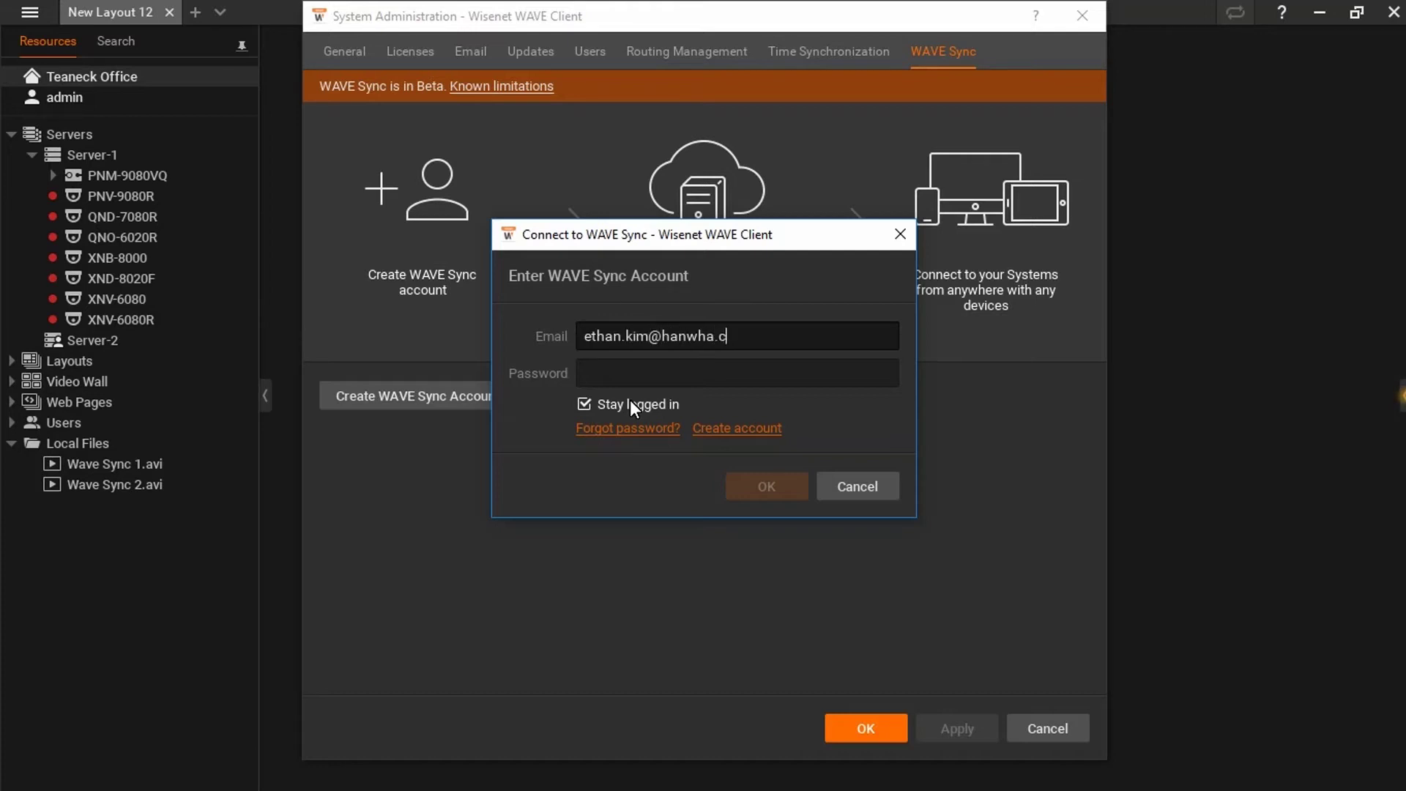
key(Tab)
text(••)
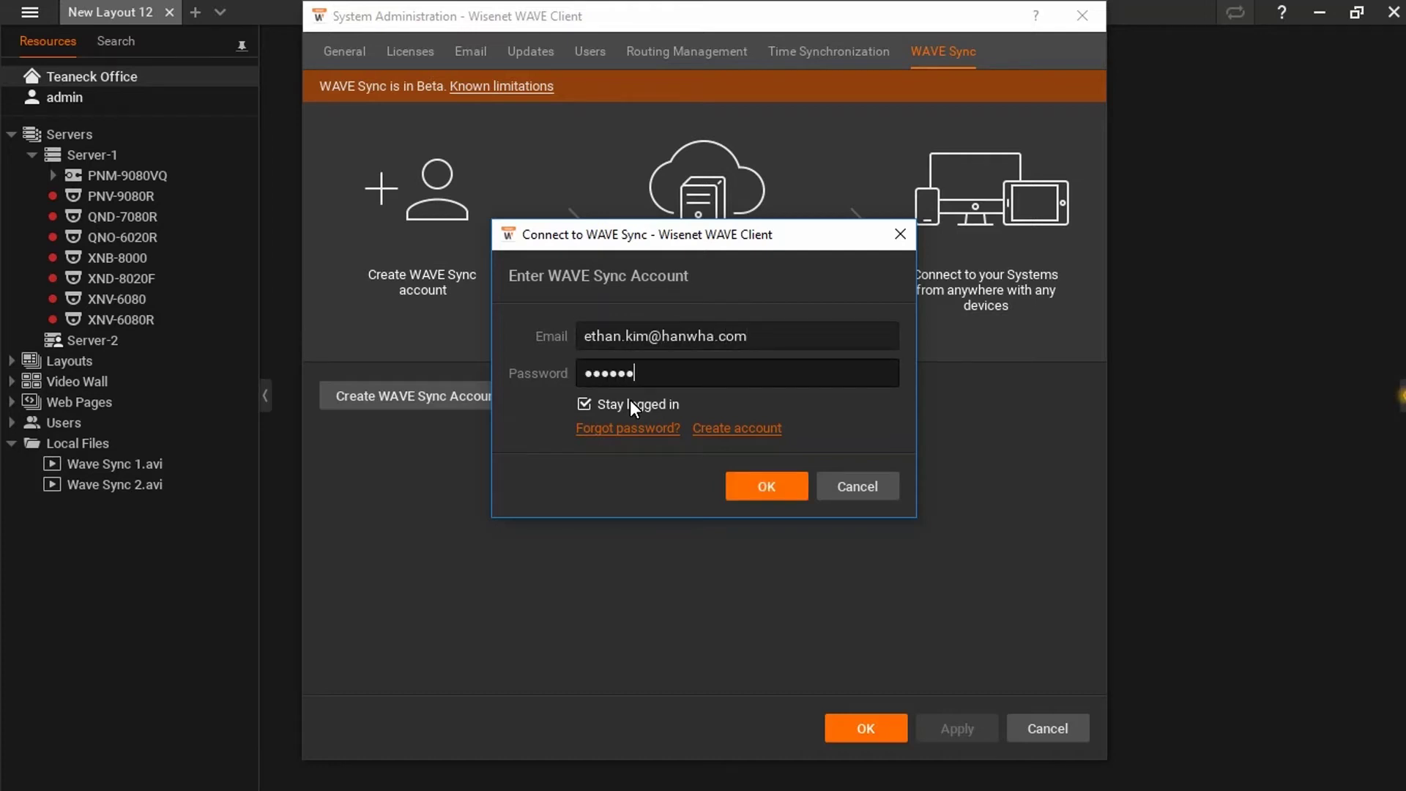
text(••)
key(Return)
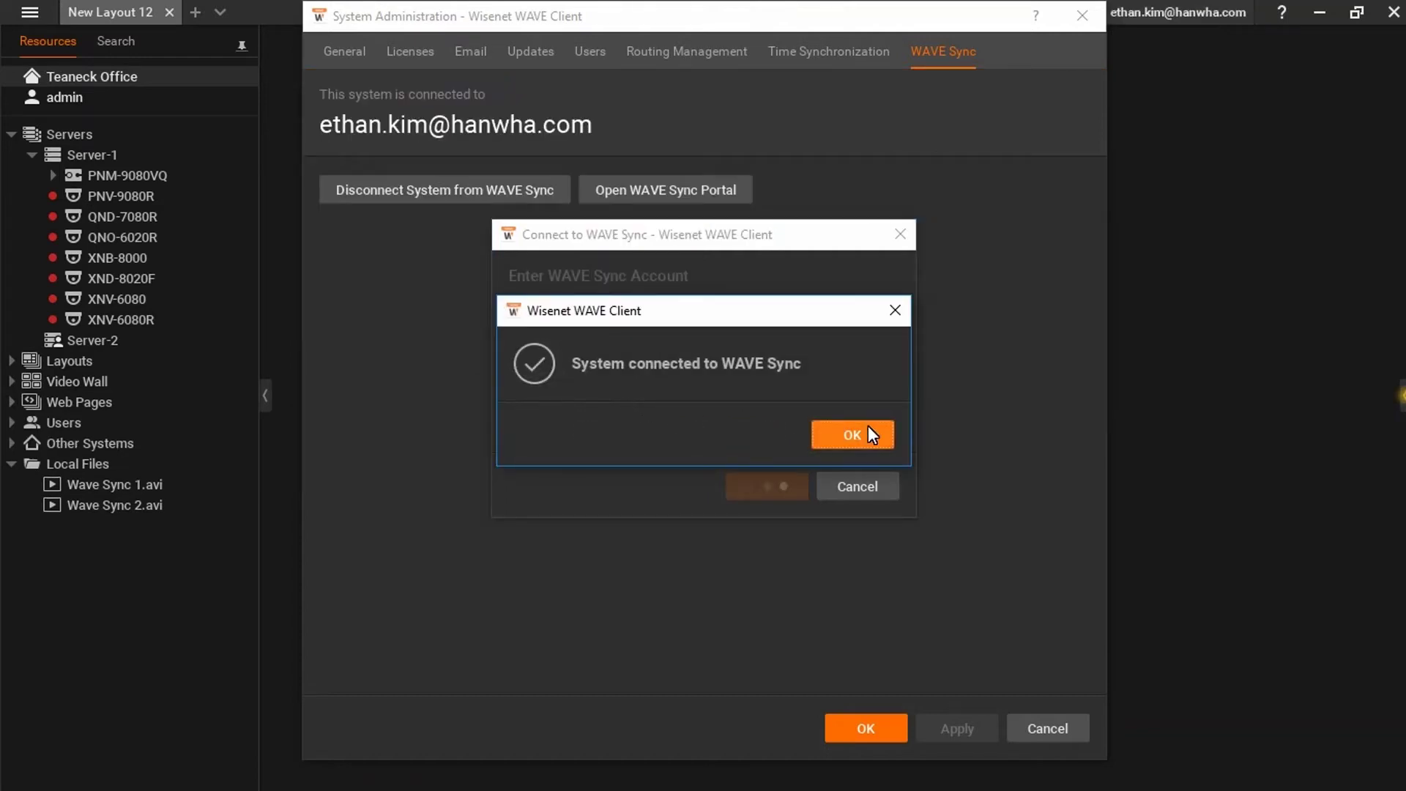
click(888, 438)
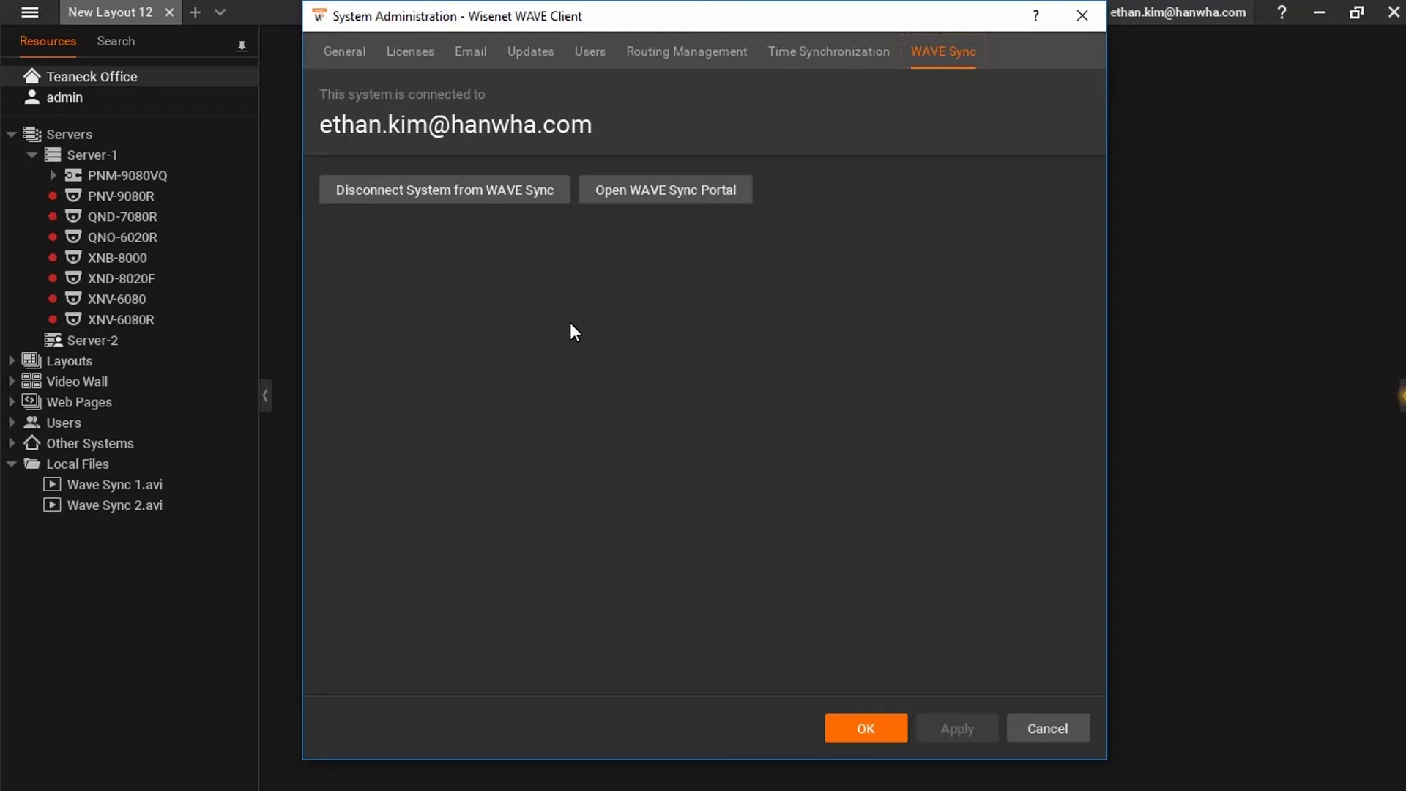
click(871, 731)
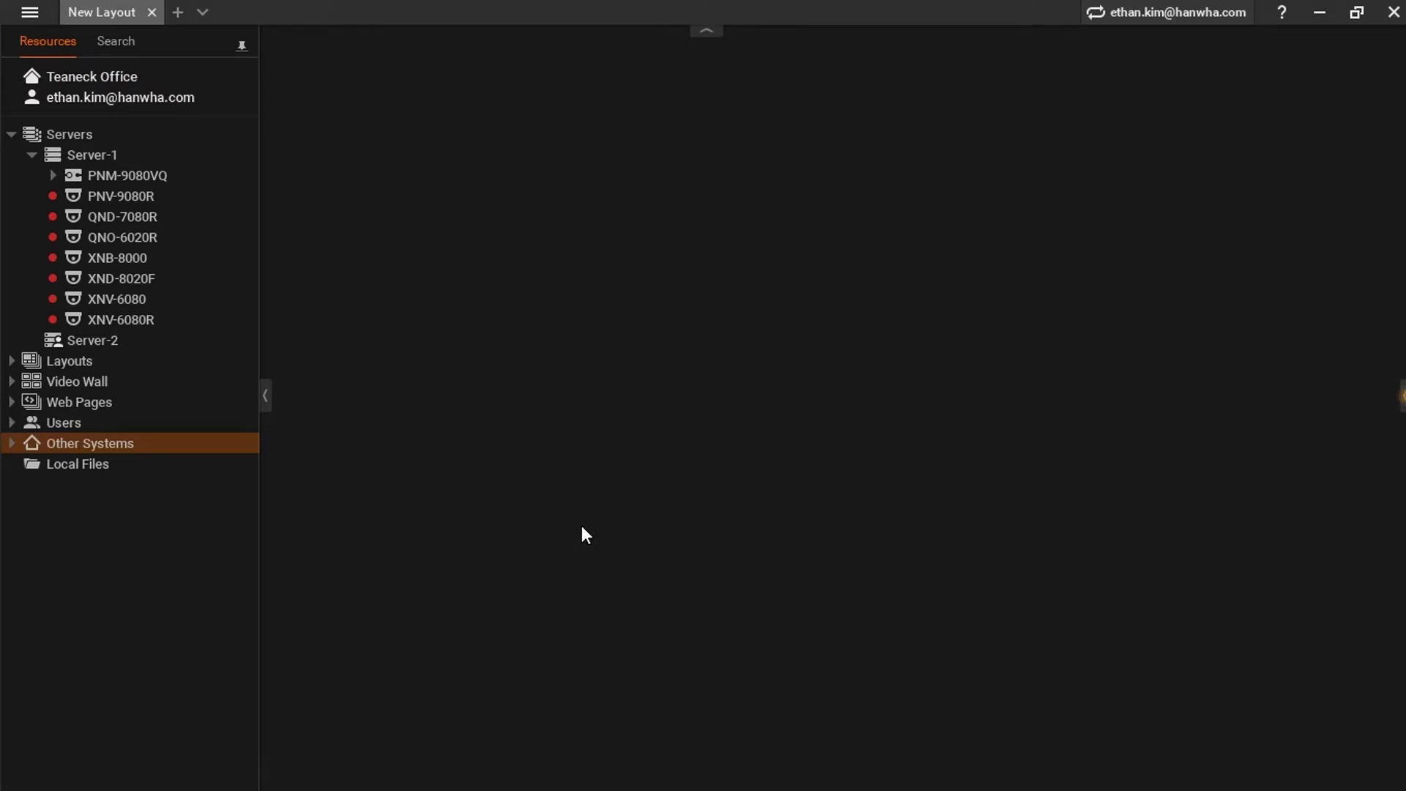
Expand Other Systems in the Resources tree to list the remote systems.
double_click(73, 438)
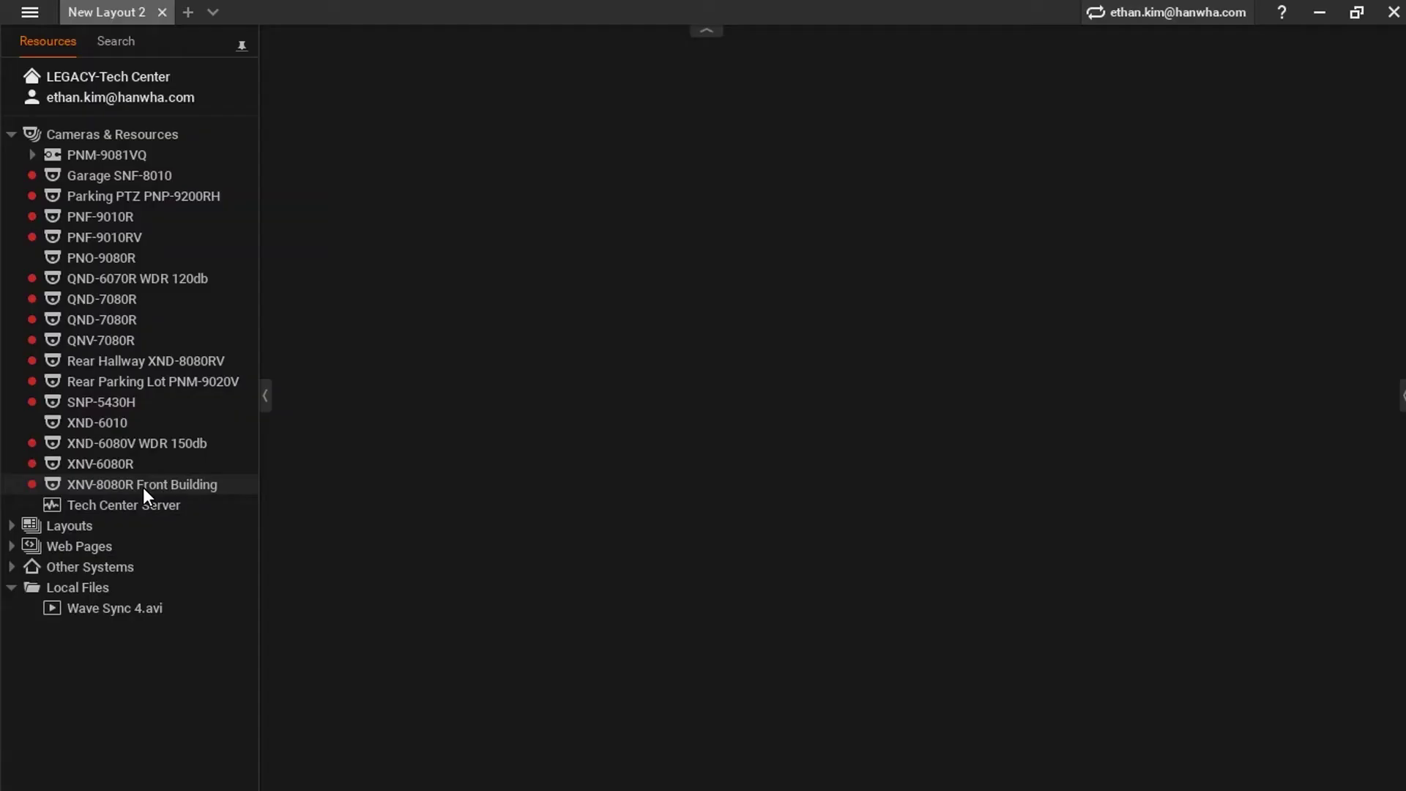
Select cameras PNM-9081VQ through XNV-8080R Front Building and drag them onto the layout.
mouse_move(145, 485)
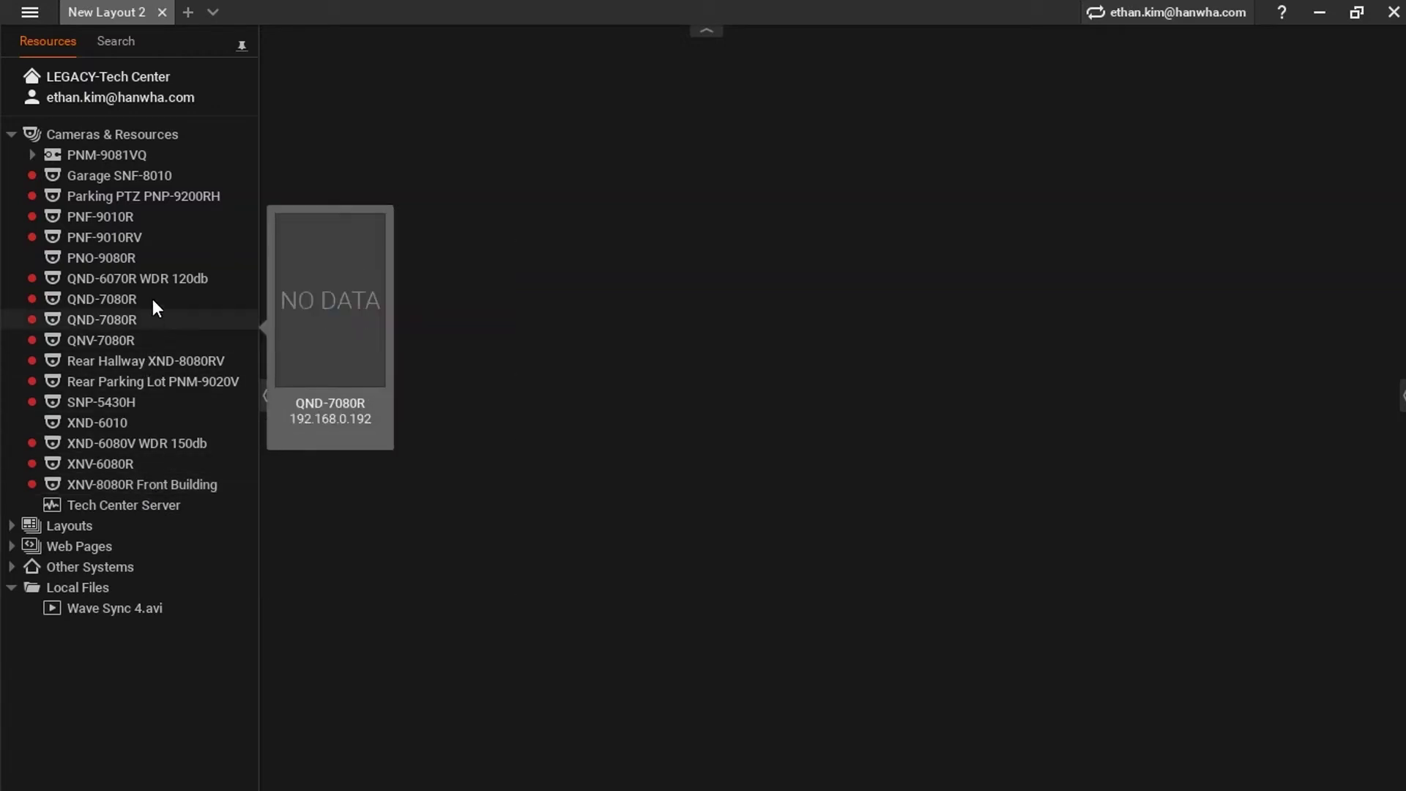
click(149, 159)
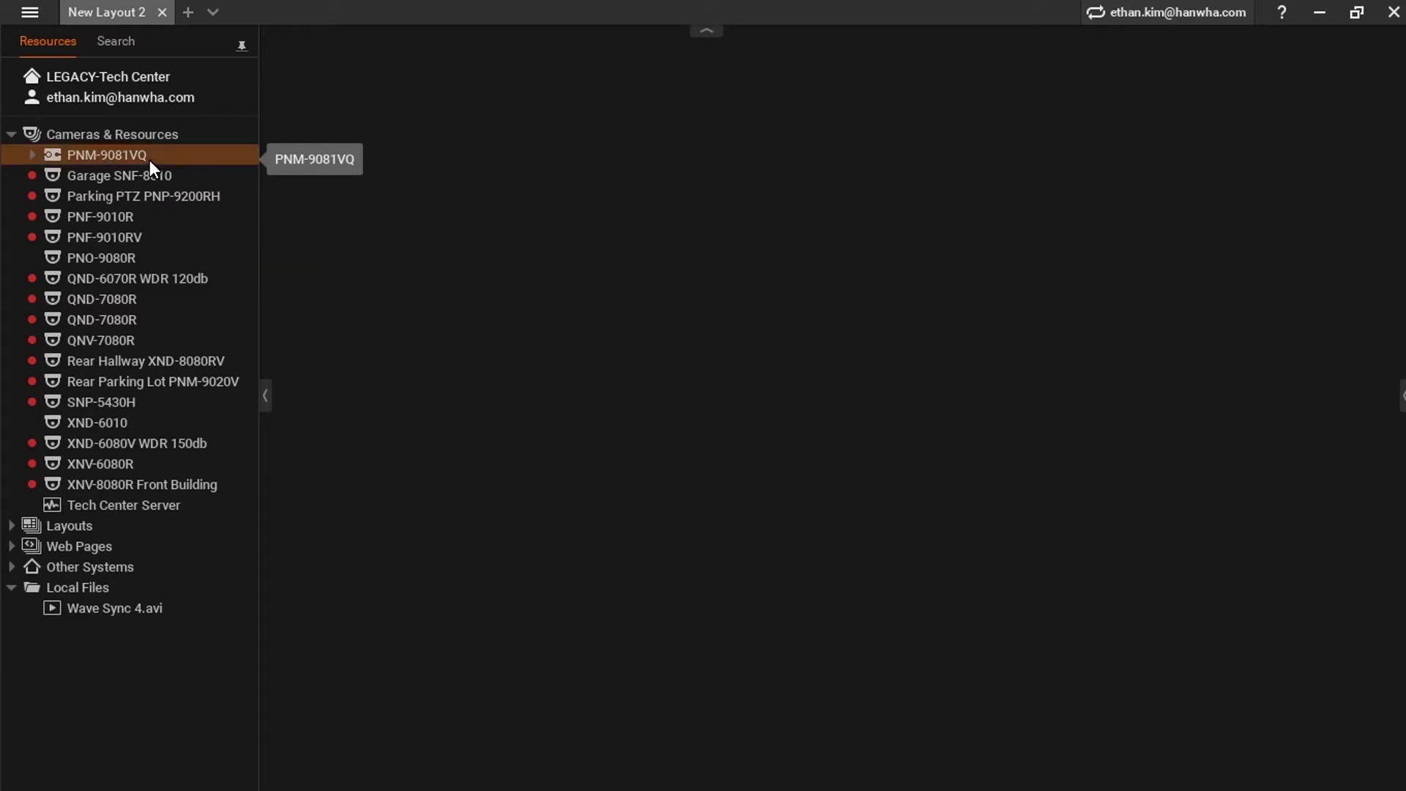
shift+click(131, 477)
drag(141, 318, 544, 340)
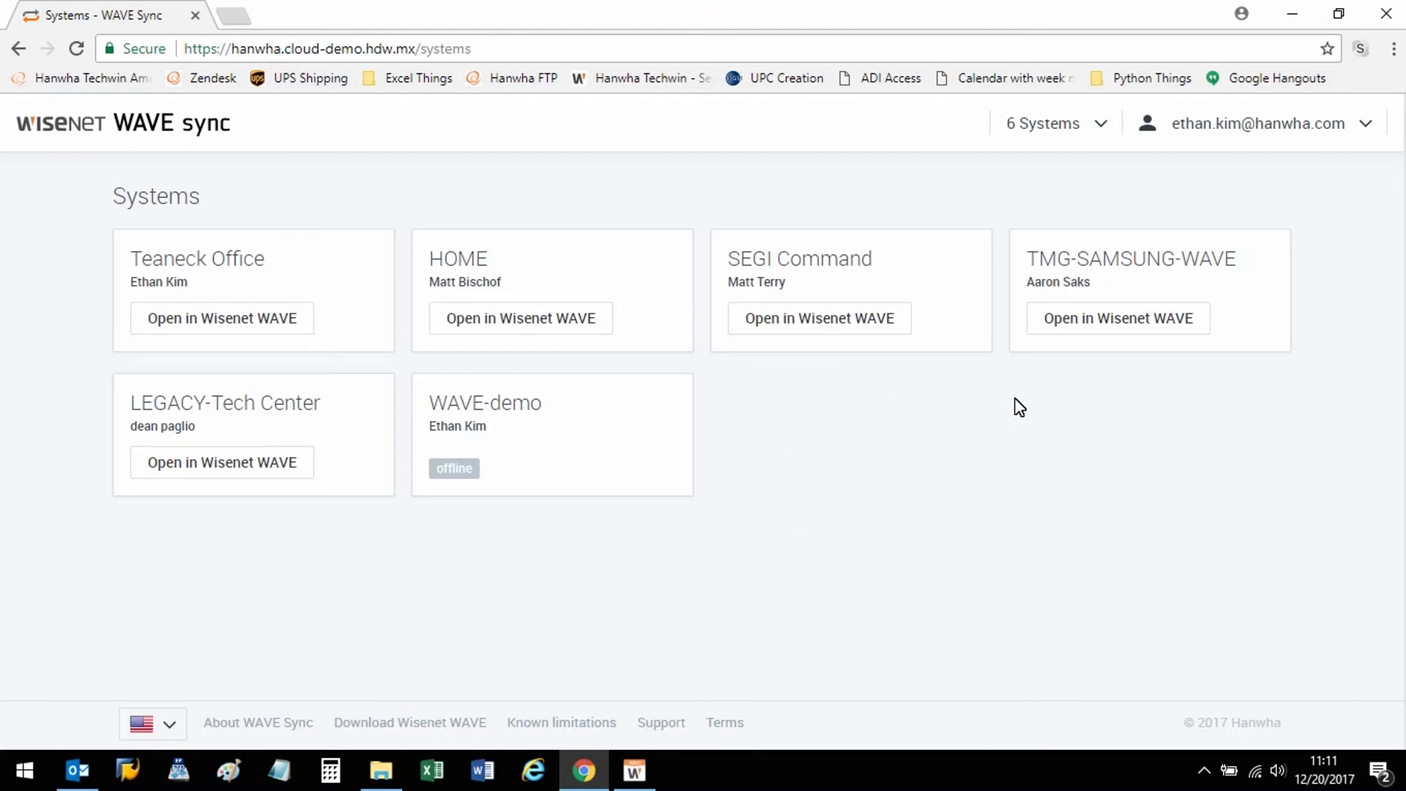
From the account menu, open the 6 Systems list and choose Teaneck Office.
click(1356, 129)
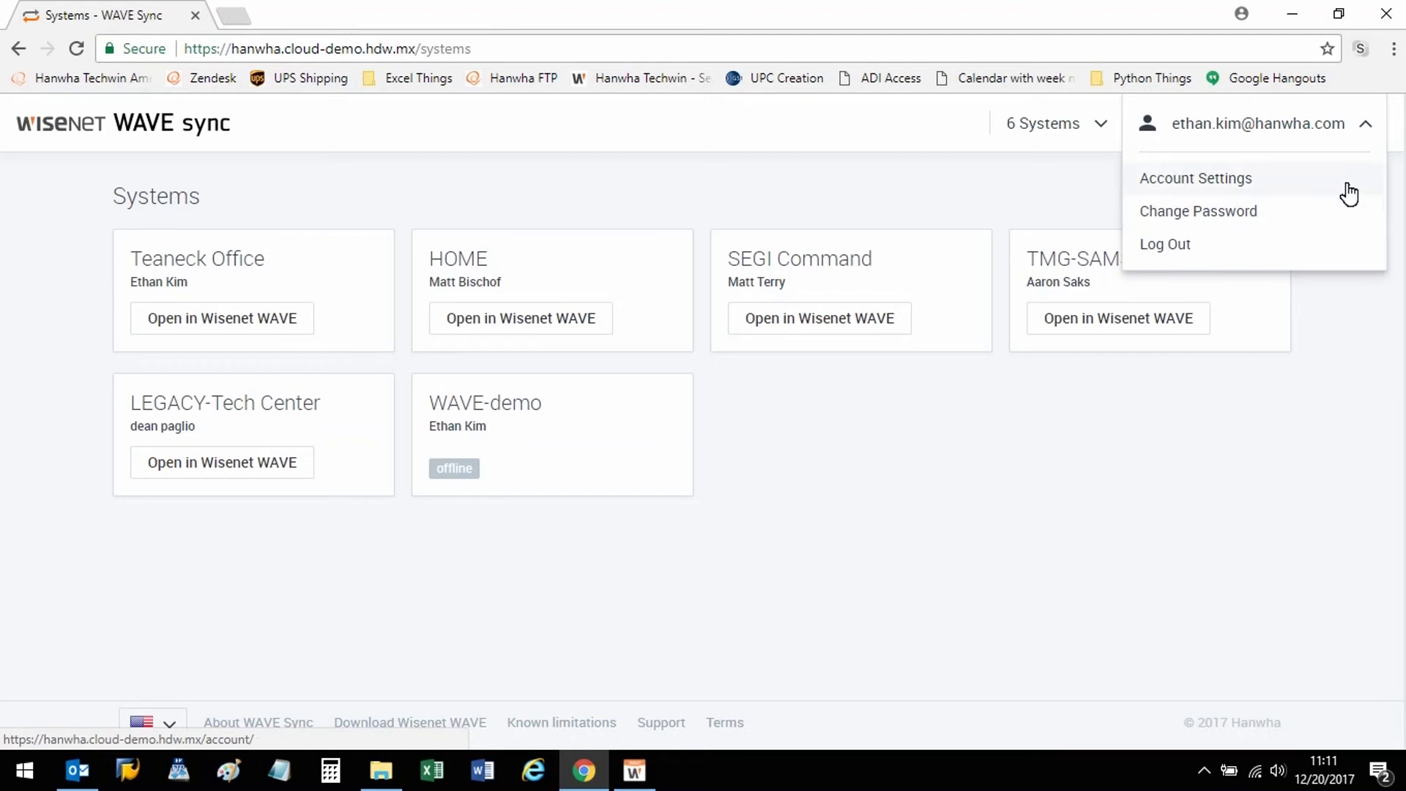
click(1077, 132)
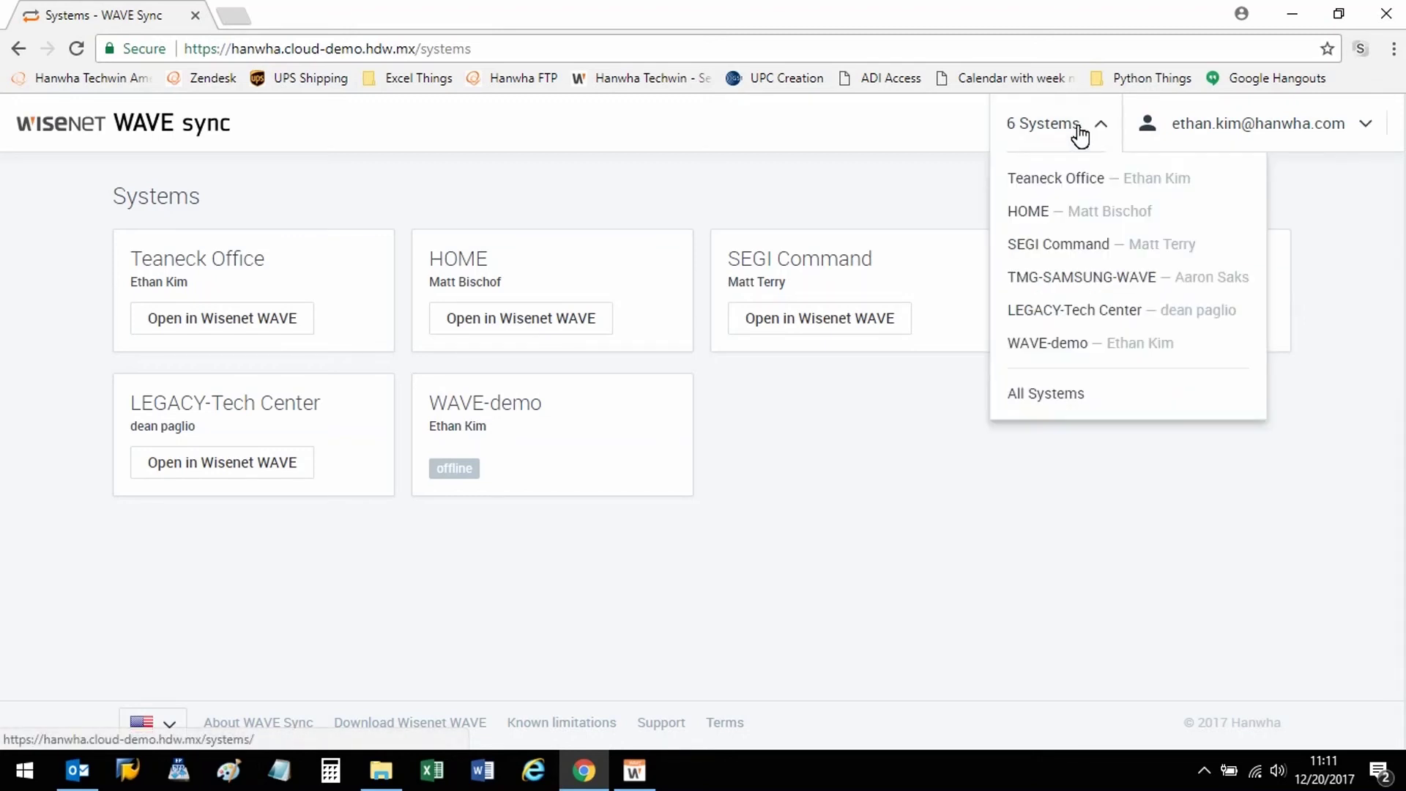
click(1092, 187)
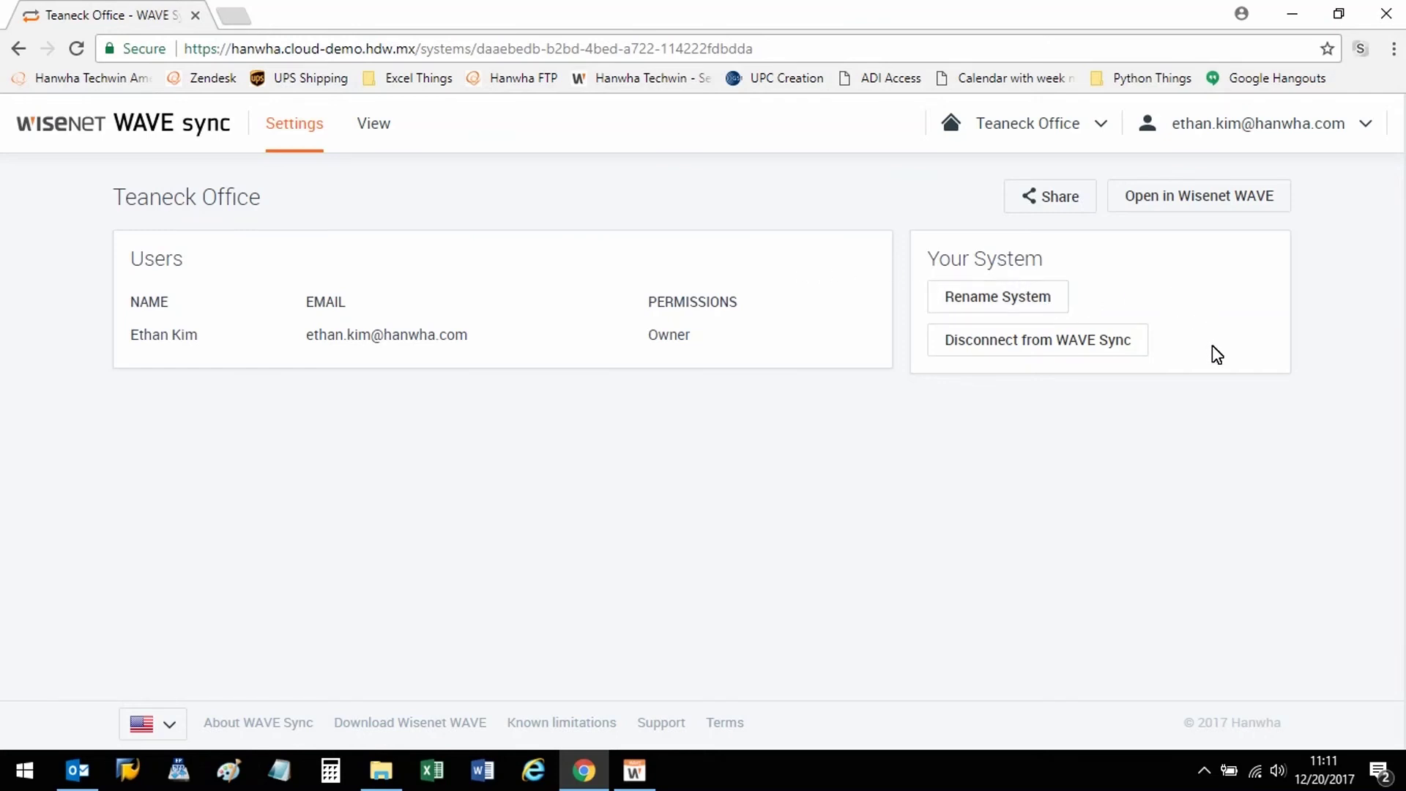
Open Share for Teaneck Office, look over the permission levels, then cancel without inviting anyone.
click(1071, 218)
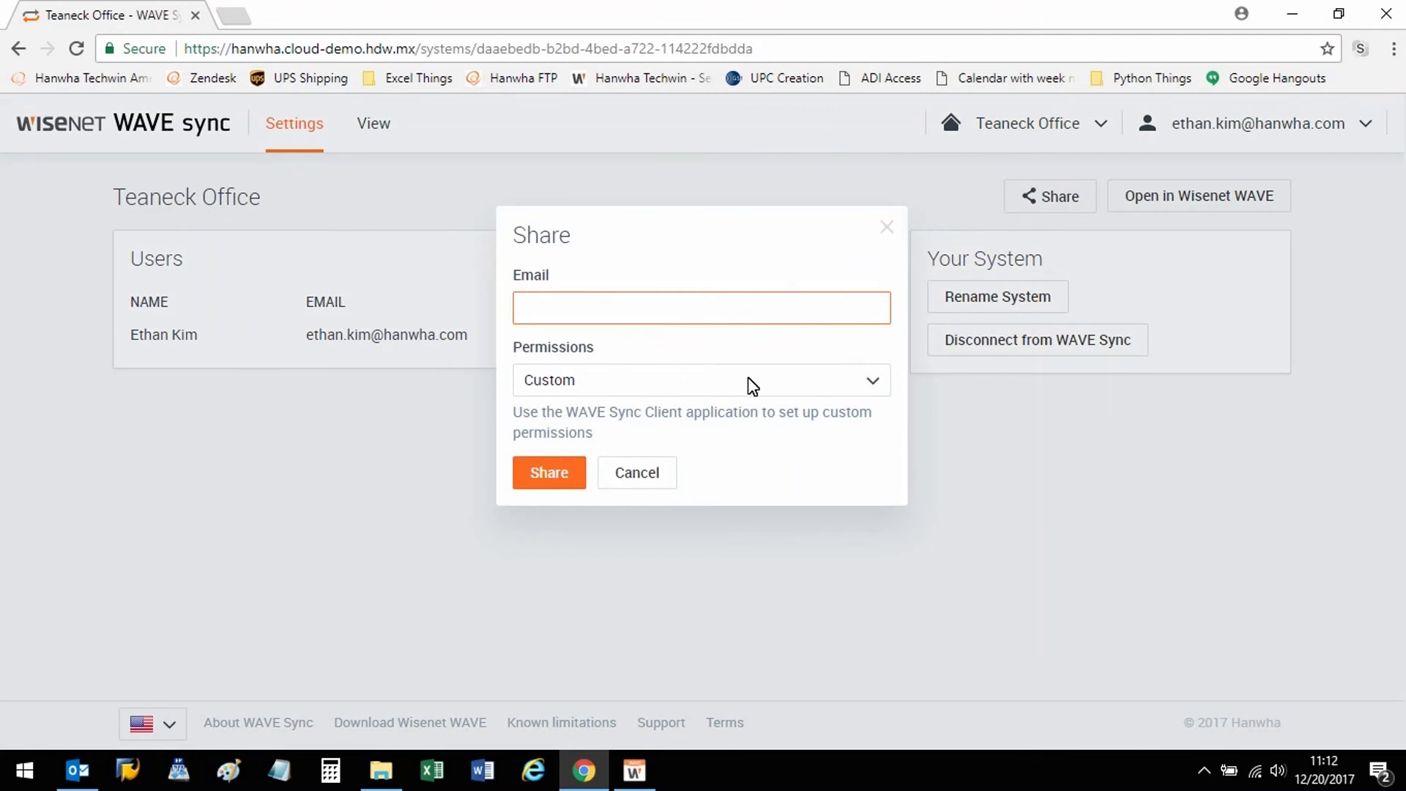
click(871, 382)
click(871, 382)
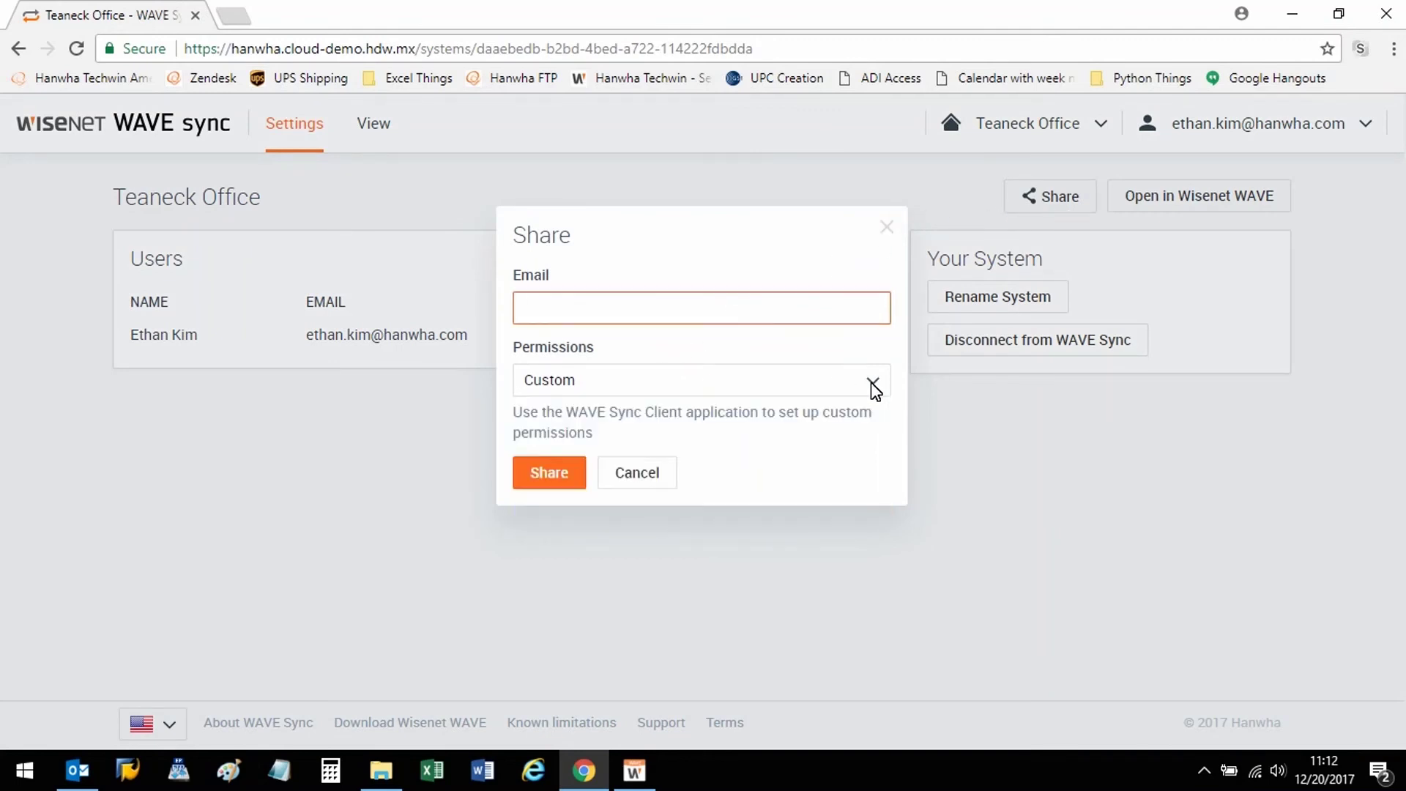
click(642, 476)
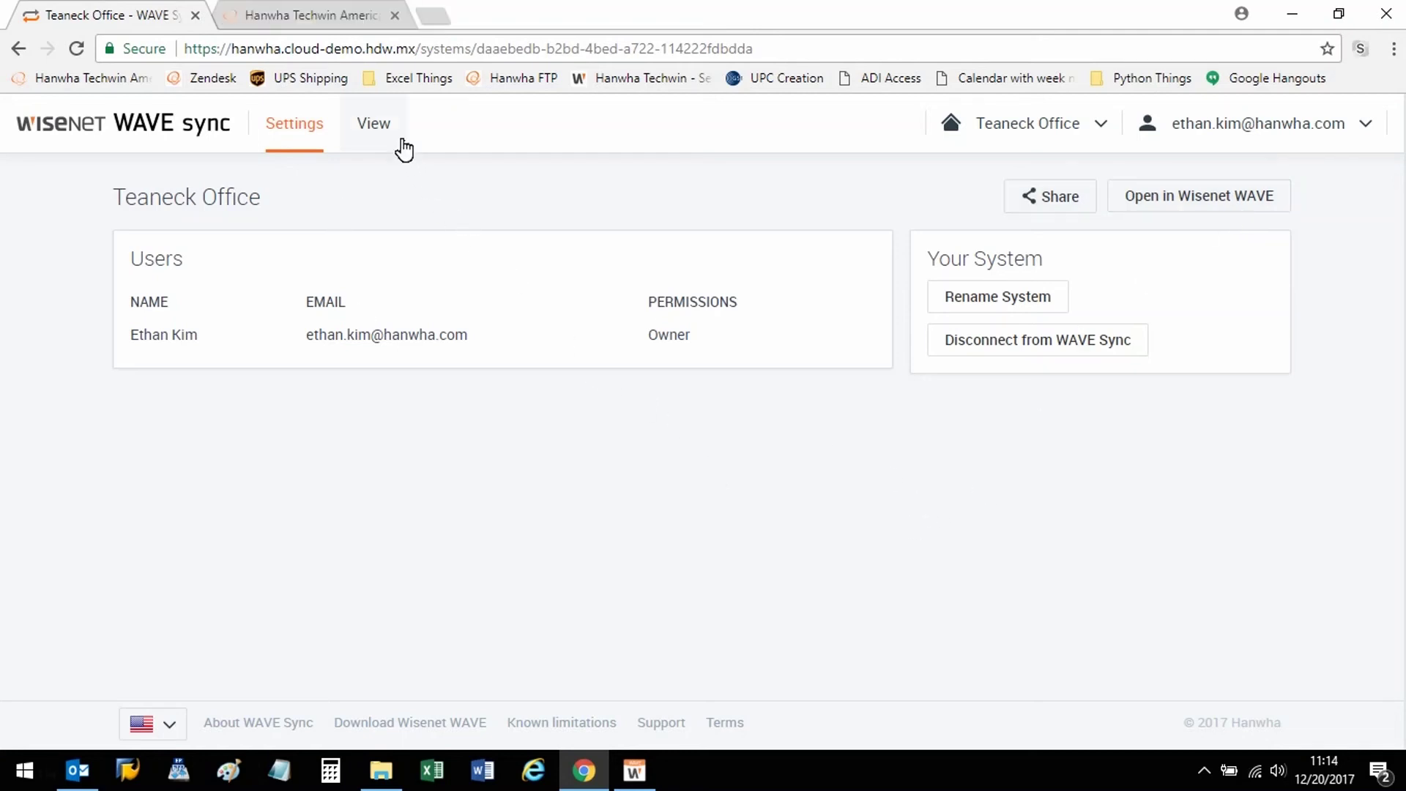
In the View tab, open the PNM-9080VQ-channel 4 camera's live stream.
click(388, 134)
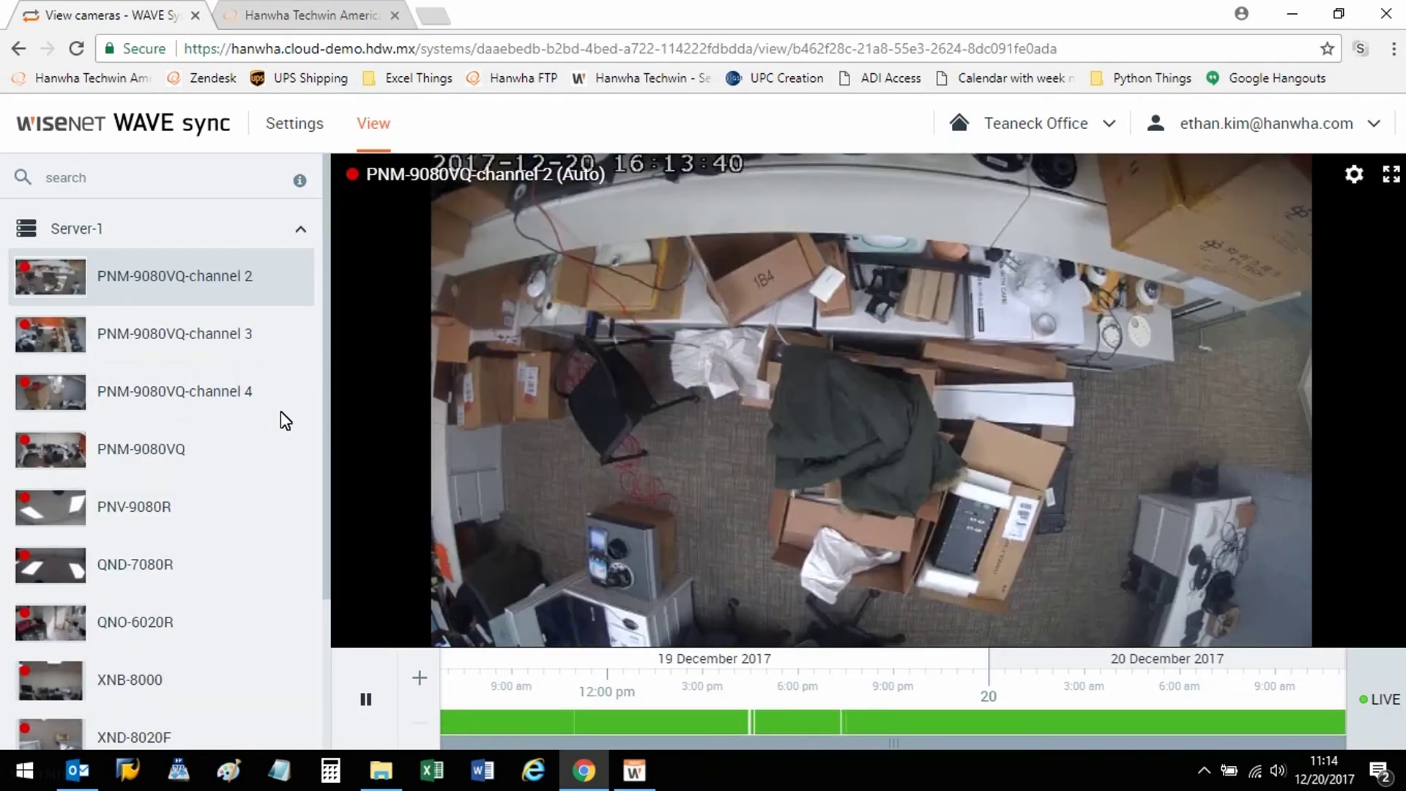
click(280, 412)
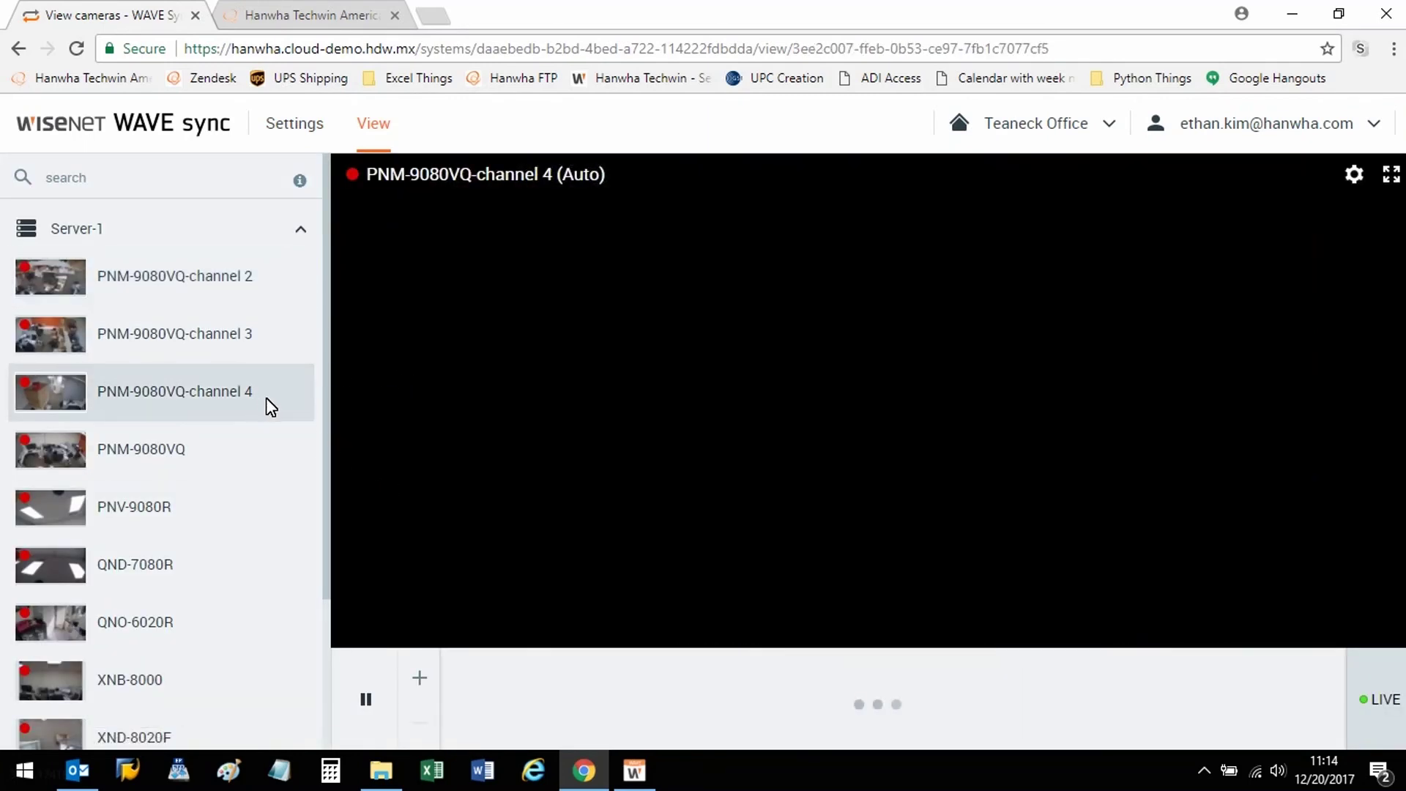